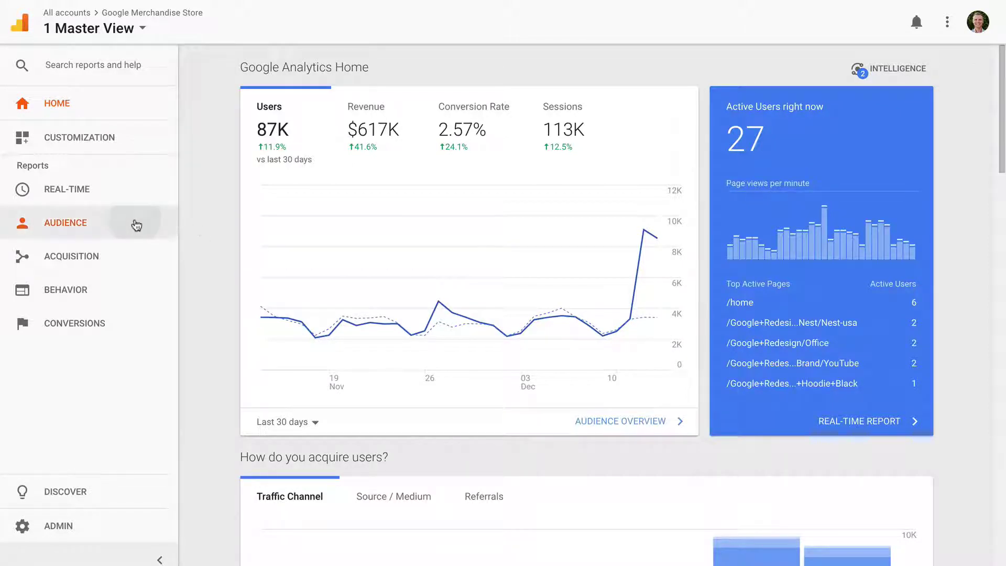
Open Audience Overview (00:02:23 average session duration), then open and cancel the segment list
{"action": "left_click", "coordinate": [65, 223]}
{"action": "left_click", "coordinate": [63, 250]}
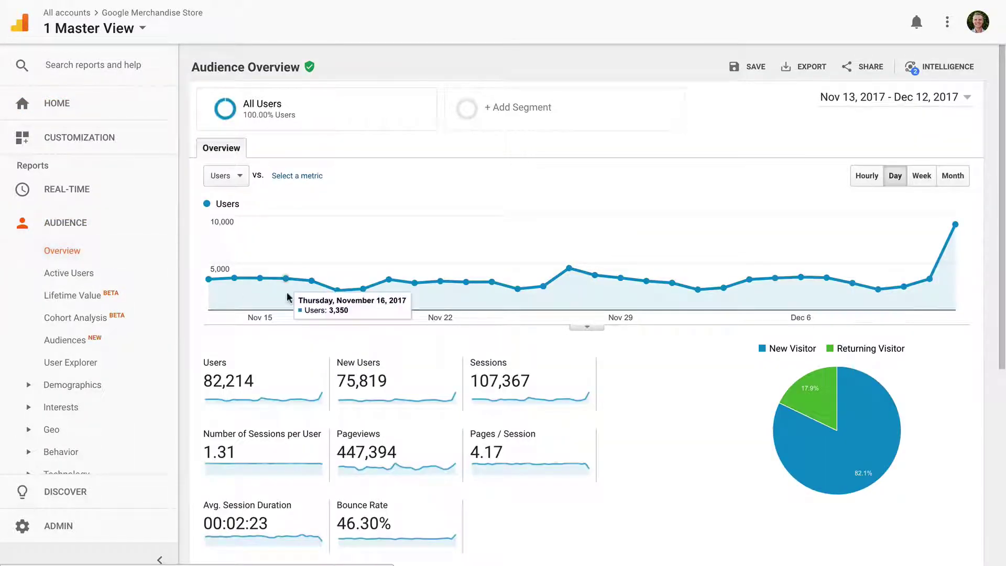
{"action": "scroll", "coordinate": [288, 296], "scroll_direction": "down", "scroll_amount": 1}
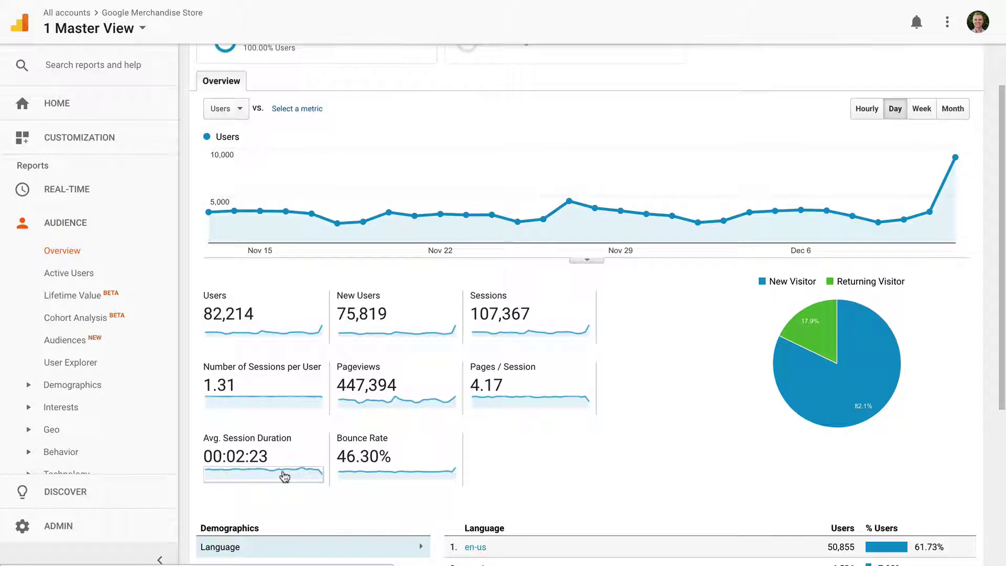
{"action": "scroll", "coordinate": [323, 197], "scroll_direction": "up", "scroll_amount": 1}
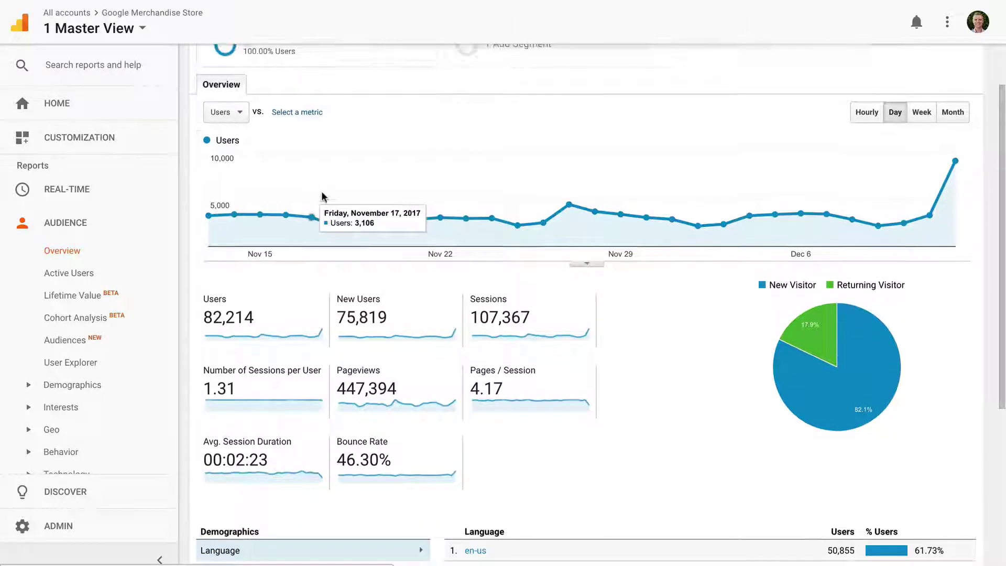
{"action": "scroll", "coordinate": [323, 197], "scroll_direction": "up", "scroll_amount": 2}
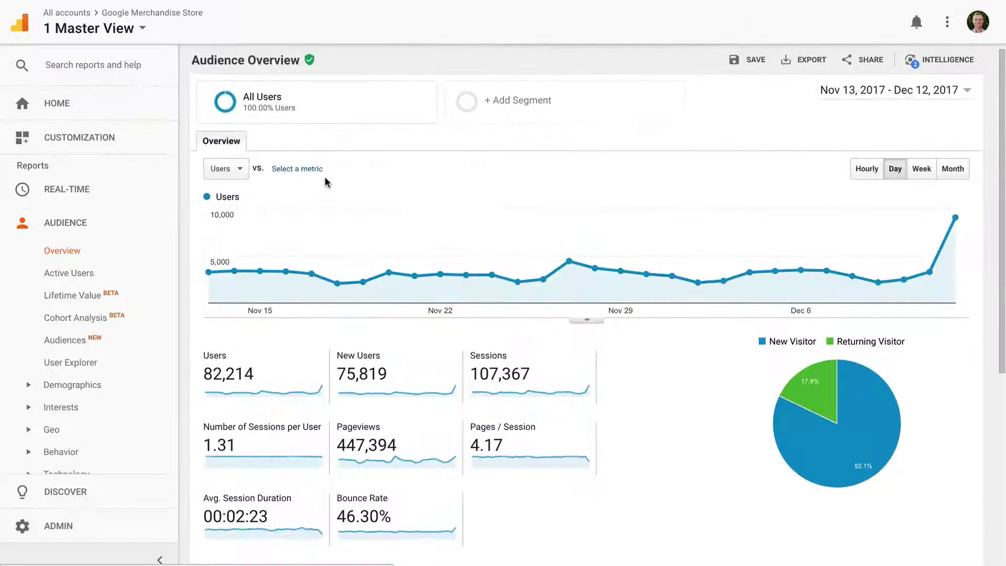
{"action": "left_click", "coordinate": [512, 101]}
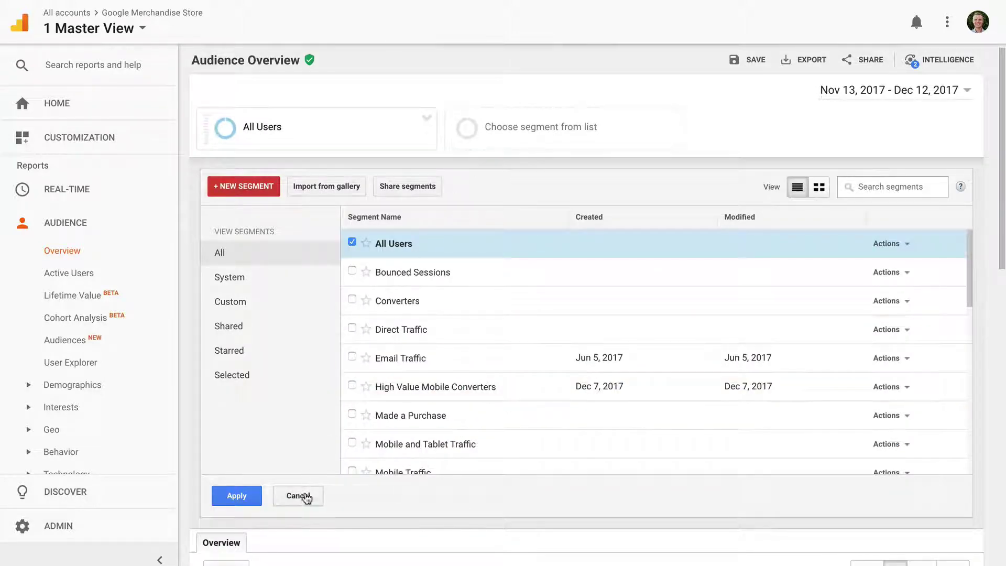
{"action": "left_click", "coordinate": [298, 495]}
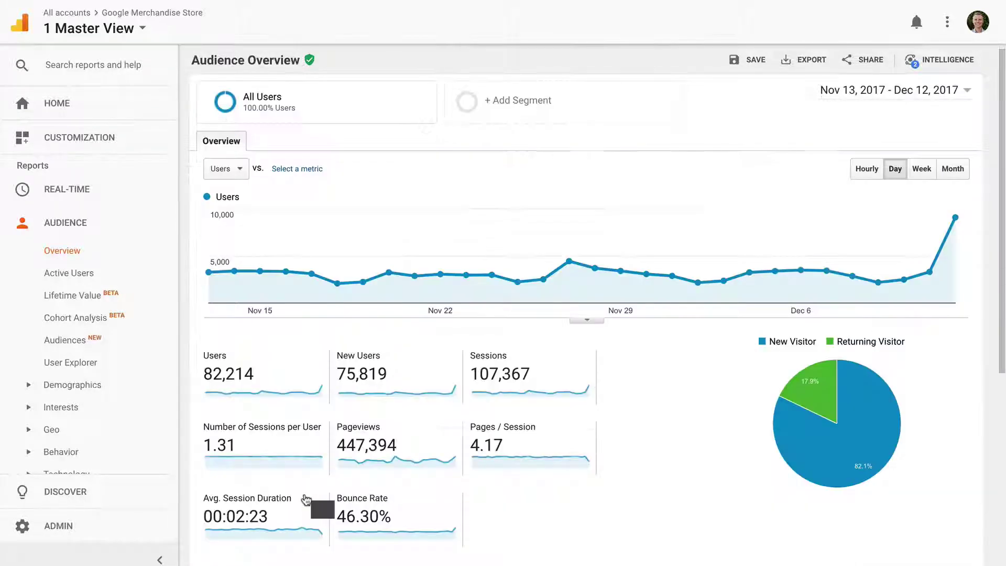
Open the All Pages report (00:00:45 average time on page), then expand Site Speed and Customization
{"action": "left_click", "coordinate": [108, 225]}
{"action": "left_click", "coordinate": [65, 289]}
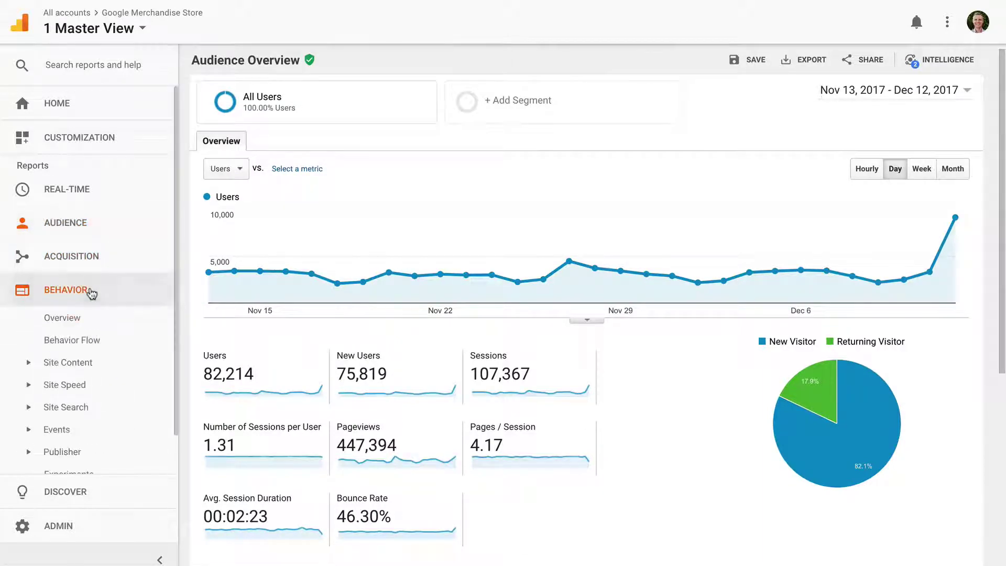
{"action": "left_click", "coordinate": [69, 361]}
{"action": "left_click", "coordinate": [63, 384]}
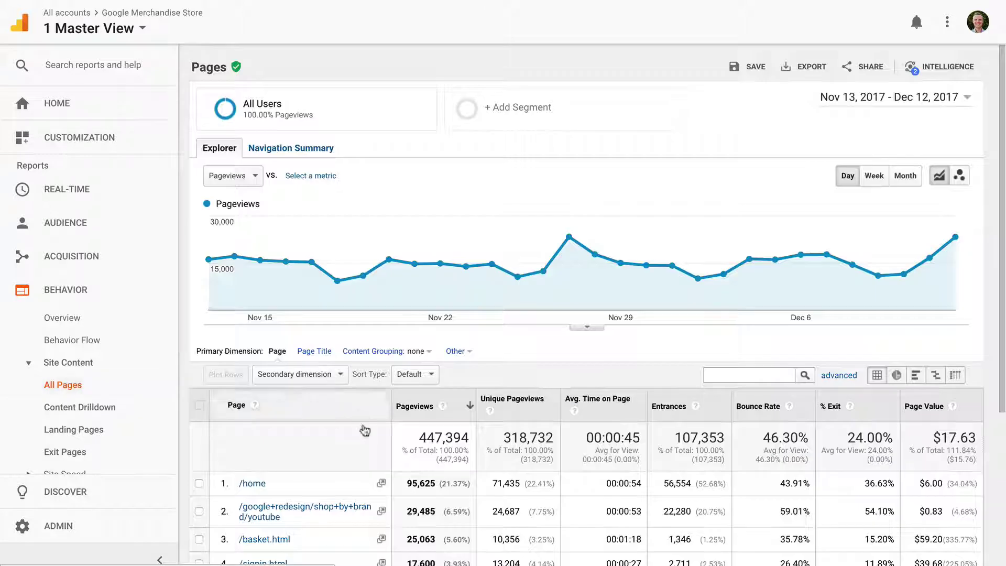
{"action": "scroll", "coordinate": [365, 430], "scroll_direction": "down", "scroll_amount": 4}
{"action": "scroll", "coordinate": [365, 430], "scroll_direction": "down", "scroll_amount": 1}
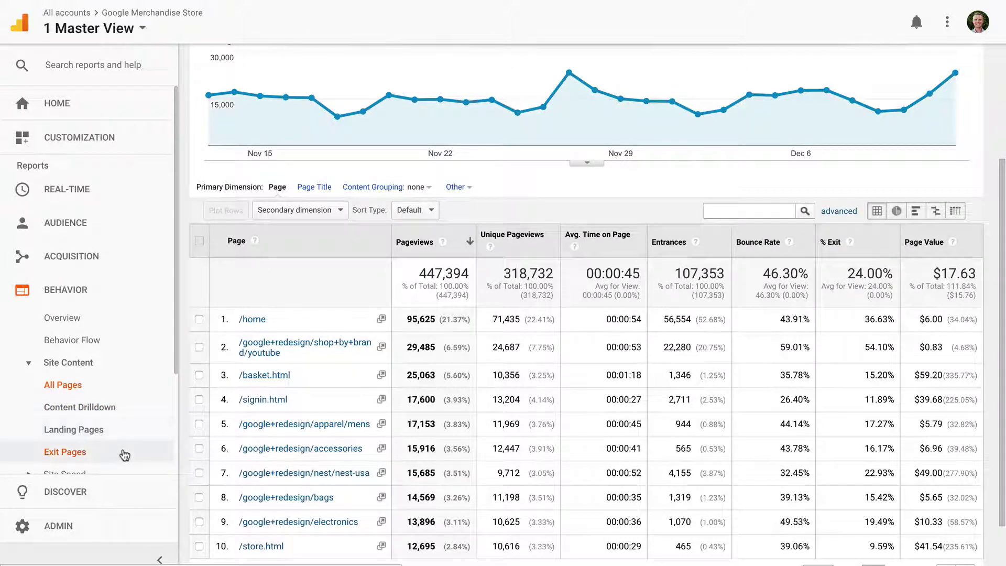
{"action": "scroll", "coordinate": [123, 454], "scroll_direction": "down", "scroll_amount": 2}
{"action": "scroll", "coordinate": [119, 425], "scroll_direction": "down", "scroll_amount": 2}
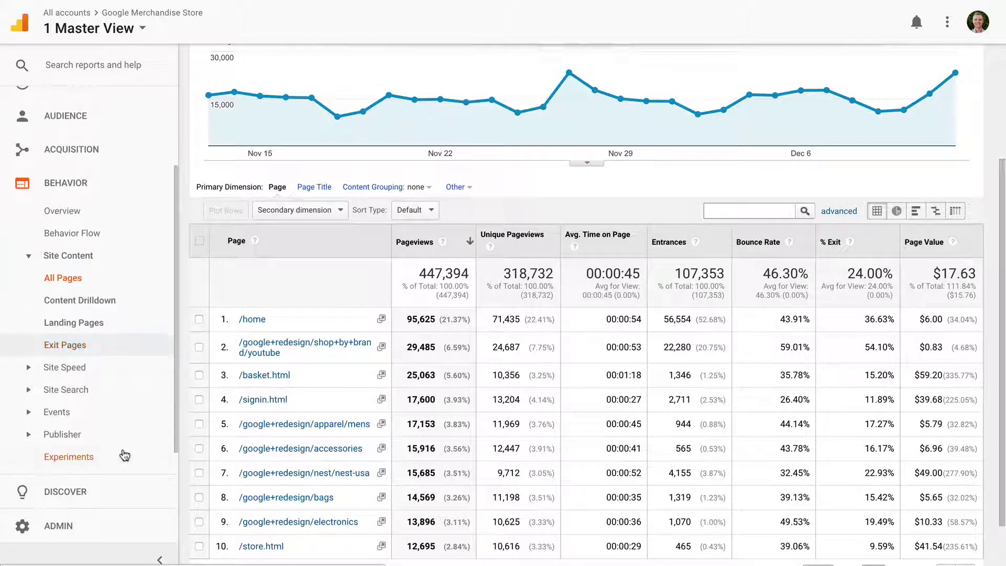
{"action": "left_click", "coordinate": [105, 370]}
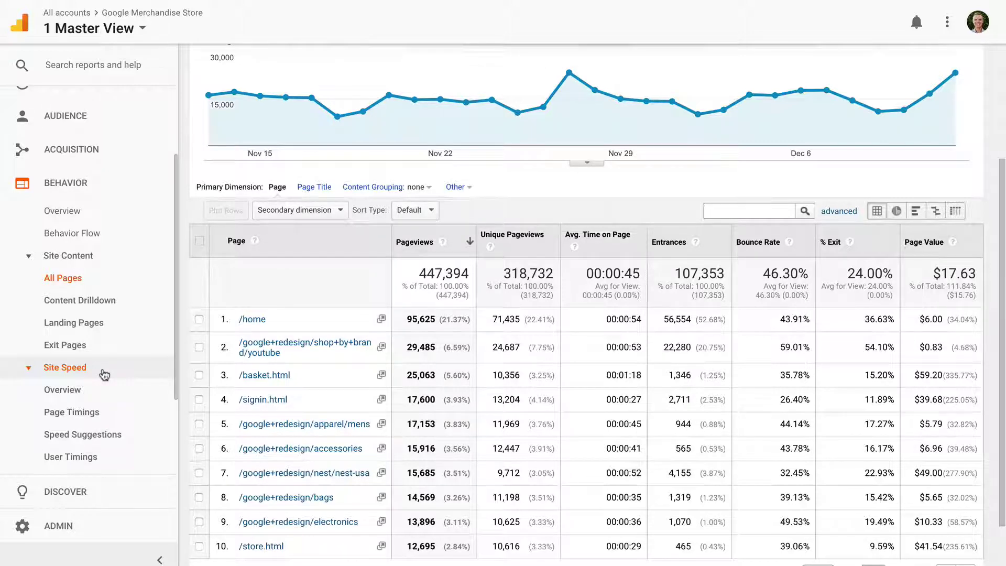
{"action": "scroll", "coordinate": [105, 330], "scroll_direction": "up", "scroll_amount": 3}
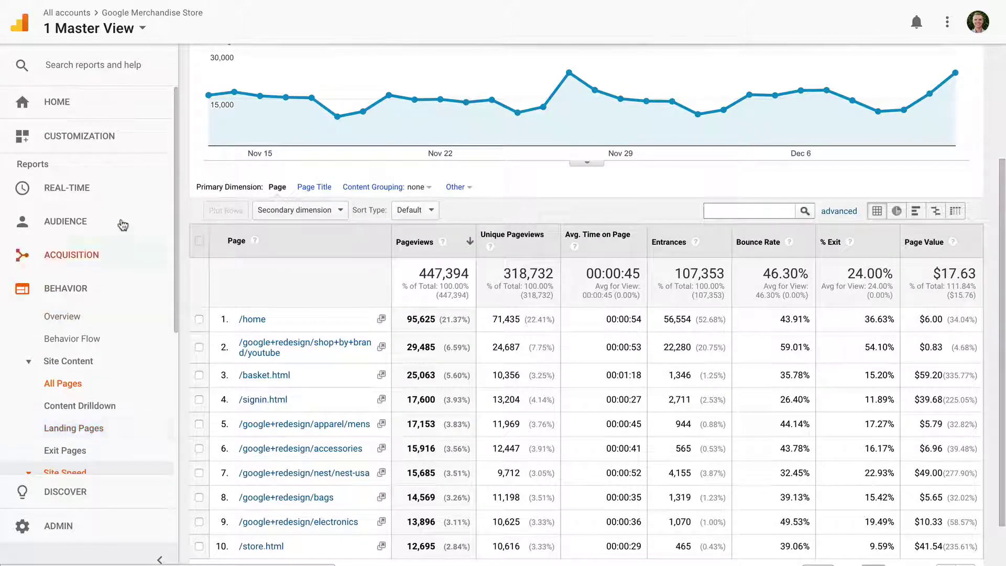
{"action": "left_click", "coordinate": [125, 138]}
Start a new custom report and open its metric list to find time metrics
{"action": "left_click", "coordinate": [120, 189]}
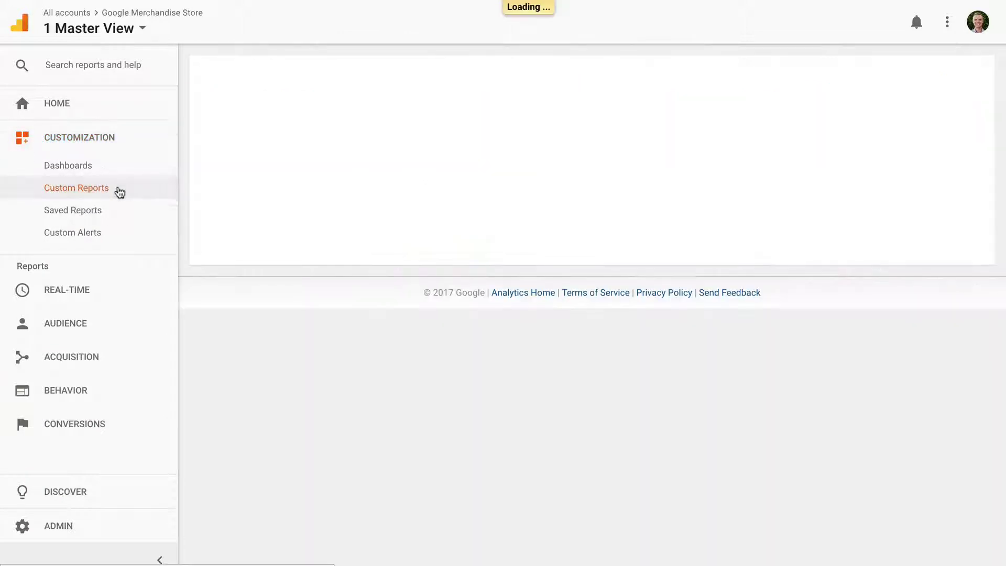
{"action": "left_click", "coordinate": [229, 158]}
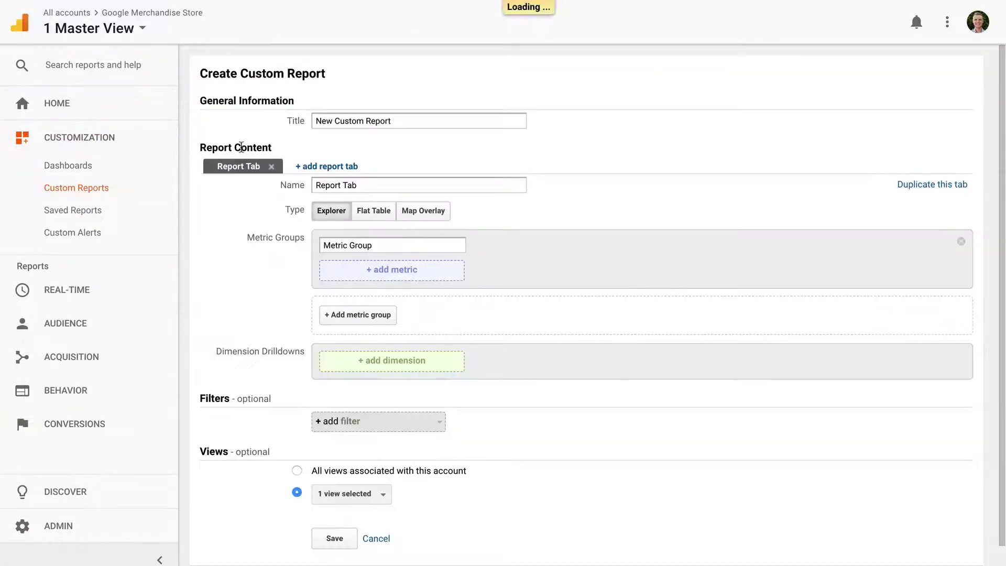
{"action": "left_click", "coordinate": [409, 269]}
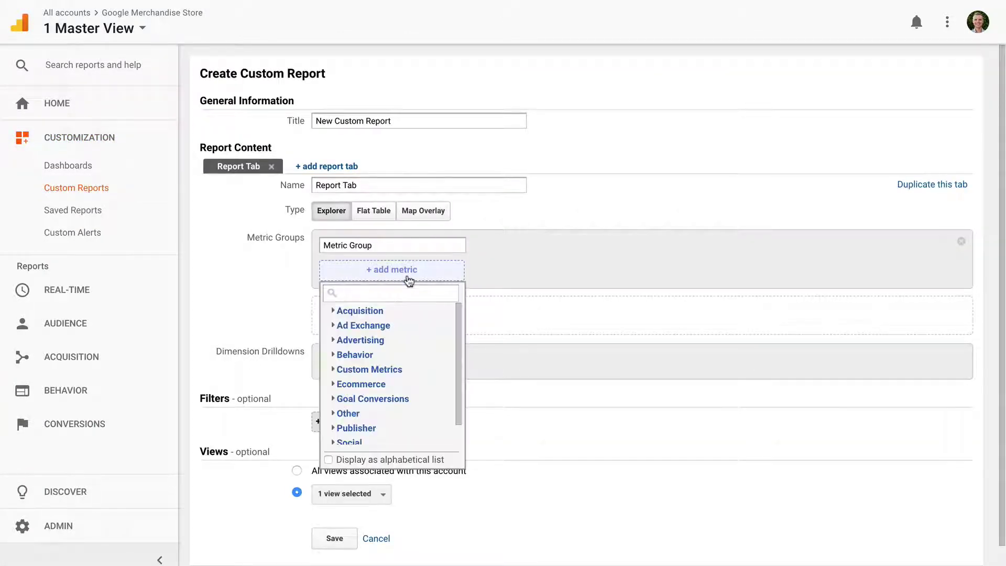
{"action": "type", "text": "time"}
{"action": "scroll", "coordinate": [424, 347], "scroll_direction": "down", "scroll_amount": 5}
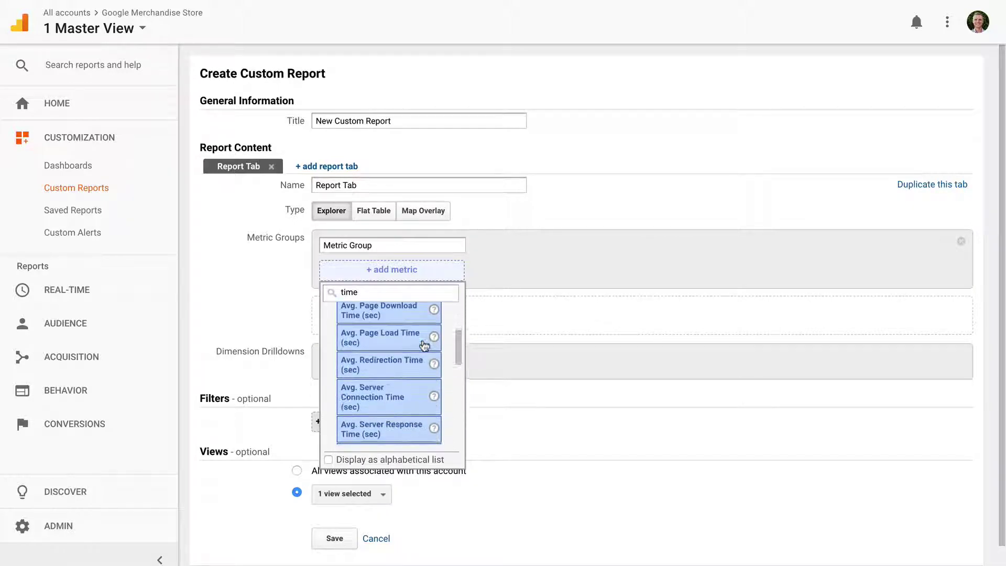
{"action": "scroll", "coordinate": [424, 348], "scroll_direction": "down", "scroll_amount": 3}
{"action": "scroll", "coordinate": [425, 348], "scroll_direction": "down", "scroll_amount": 2}
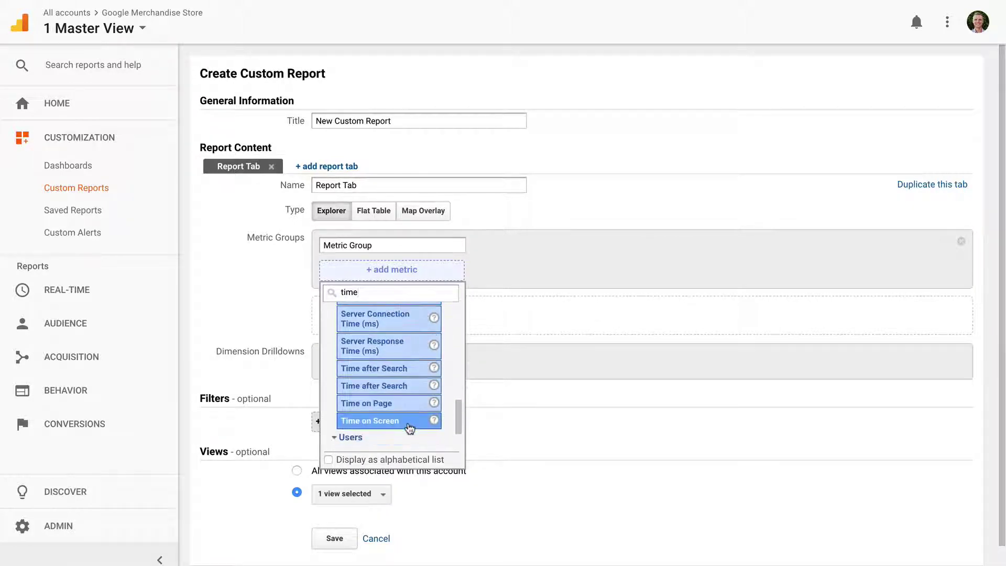